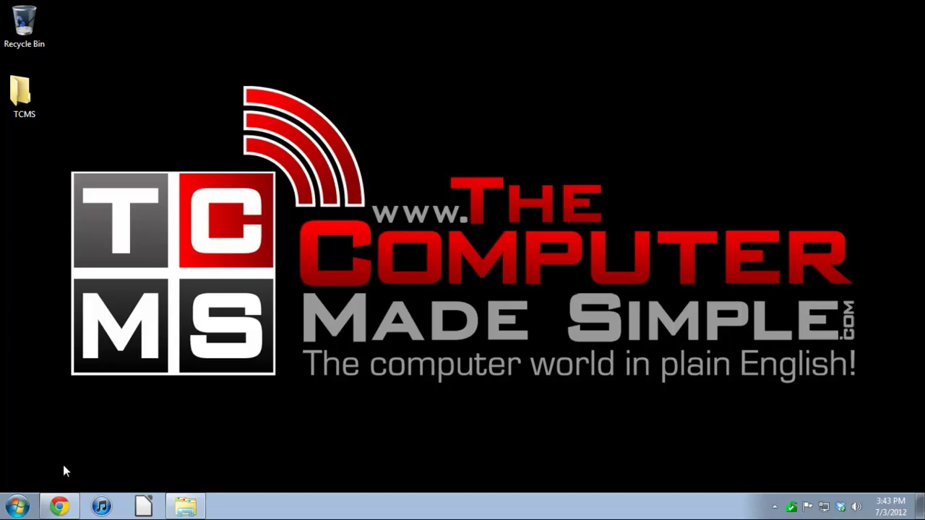
- Review the Real Temp page and the MSI Afterburner download page in Chrome, and minimize the browser
{"action": "left_click", "coordinate": [59, 506]}
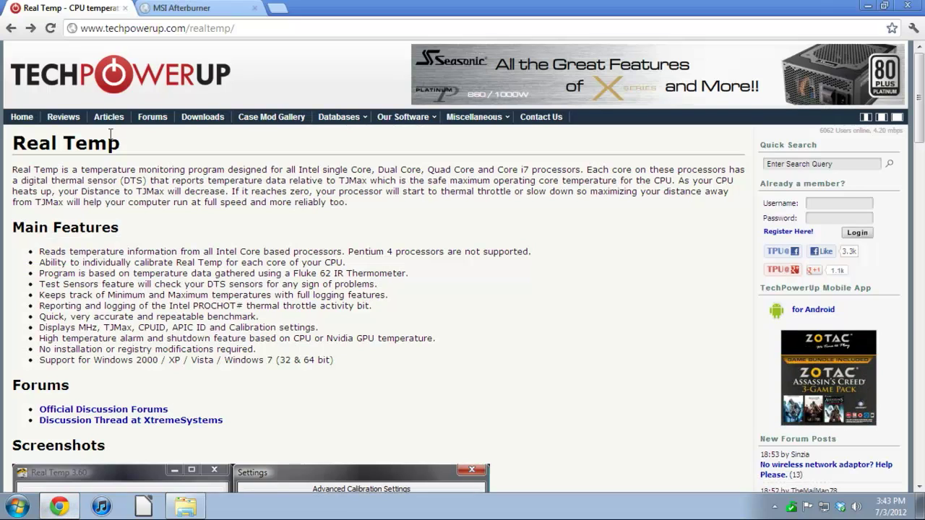
{"action": "left_click_drag", "start_coordinate": [22, 142], "coordinate": [145, 150]}
{"action": "left_click", "coordinate": [150, 152]}
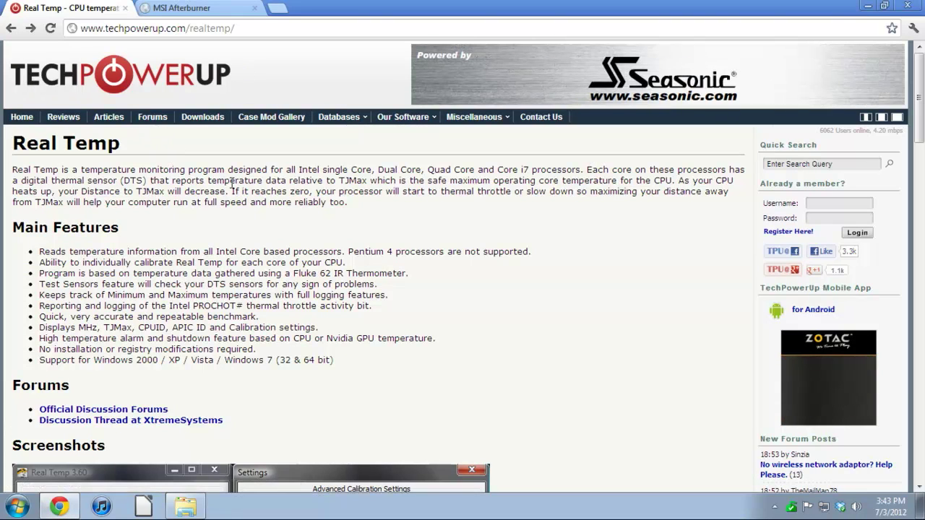
{"action": "scroll", "coordinate": [242, 219], "scroll_direction": "down", "scroll_amount": 8}
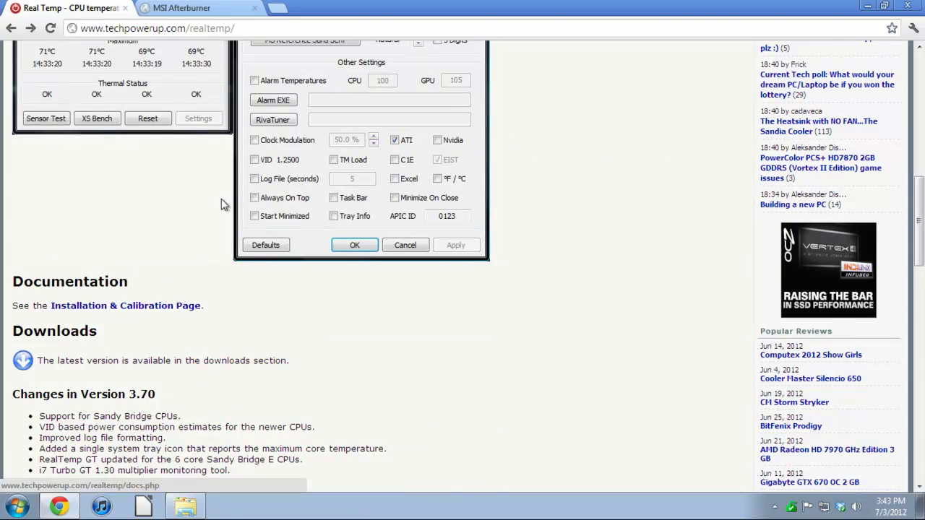
{"action": "scroll", "coordinate": [222, 200], "scroll_direction": "up", "scroll_amount": 8}
{"action": "left_click", "coordinate": [184, 9]}
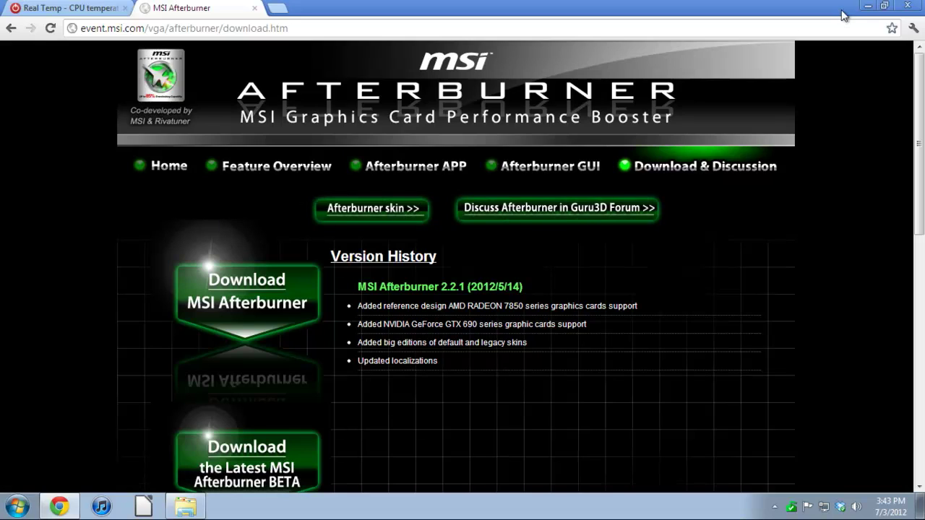
{"action": "left_click", "coordinate": [865, 6]}
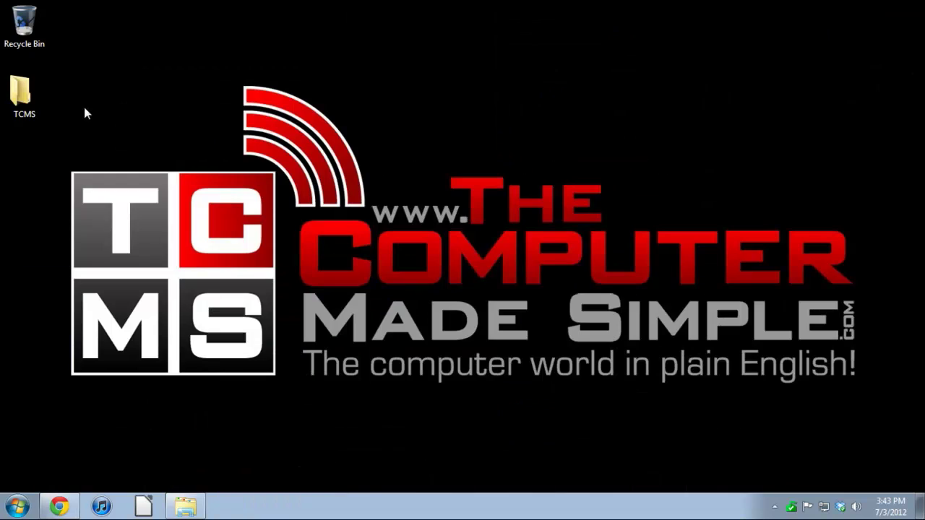
- Extract the RealTemp_370 archive in the desktop's TCMS folder into its own RealTemp_370 folder with 7-Zip
{"action": "double_click", "coordinate": [20, 94]}
{"action": "right_click", "coordinate": [348, 158]}
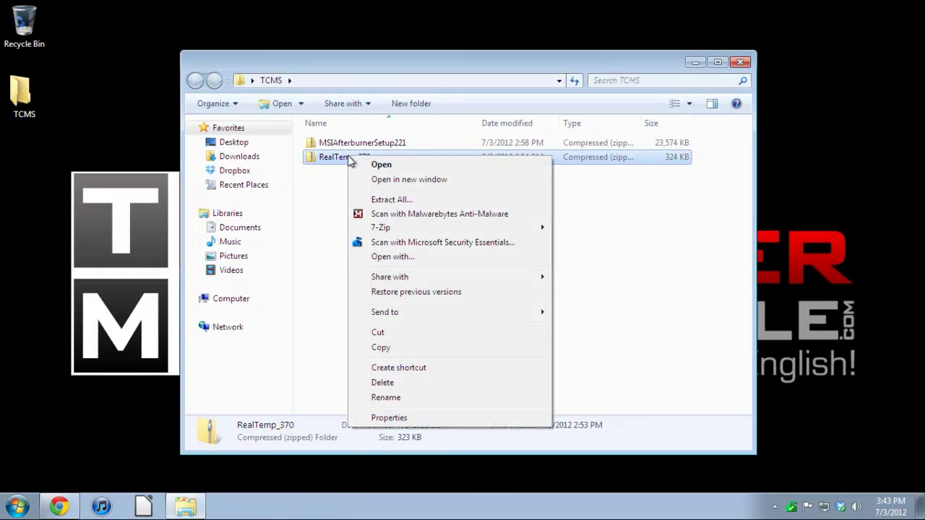
{"action": "mouse_move", "coordinate": [402, 228]}
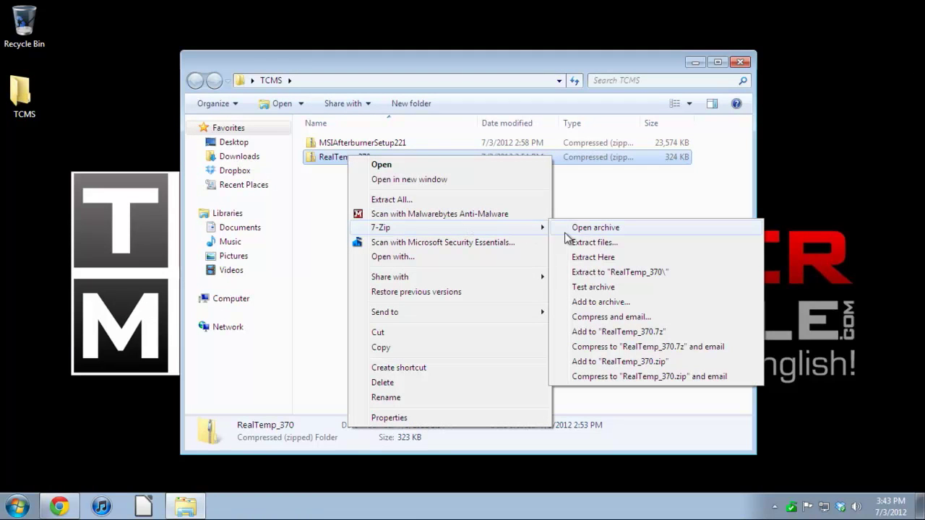
{"action": "left_click", "coordinate": [614, 272]}
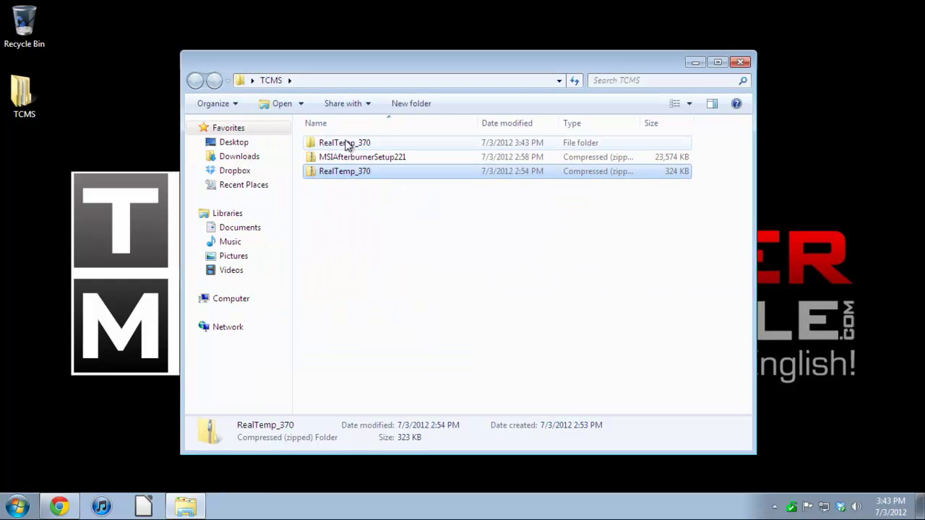
- Launch the RealTemp application from the extracted RealTemp_370 folder and place its window over the cleared desktop
{"action": "double_click", "coordinate": [345, 144]}
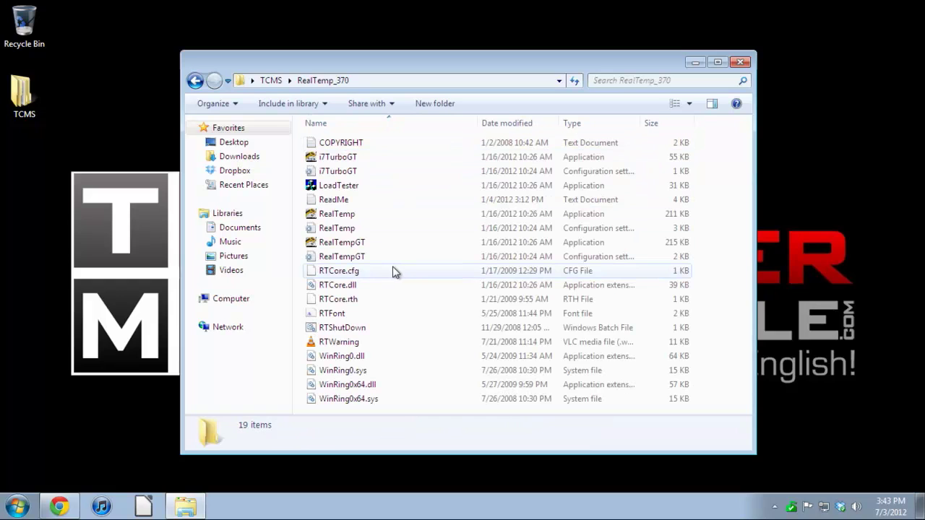
{"action": "double_click", "coordinate": [337, 215]}
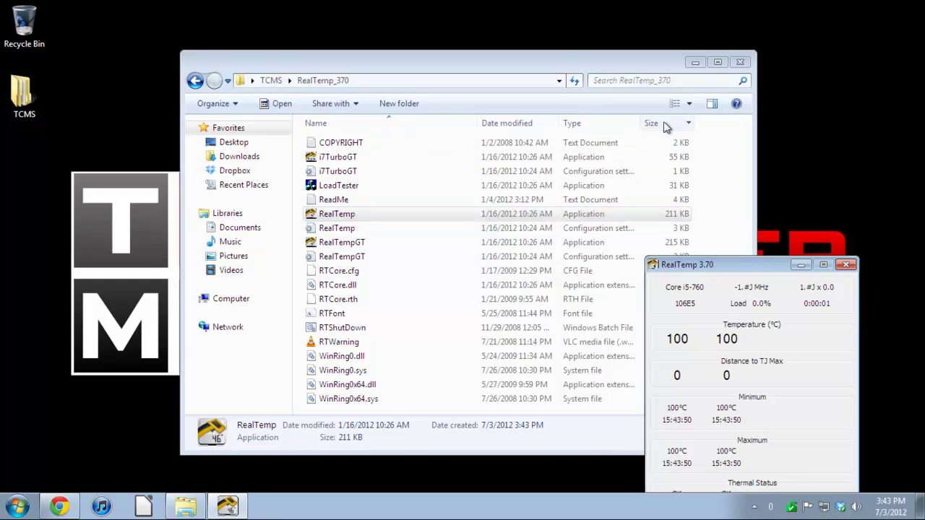
{"action": "left_click", "coordinate": [695, 62]}
{"action": "left_click_drag", "start_coordinate": [720, 268], "coordinate": [593, 128]}
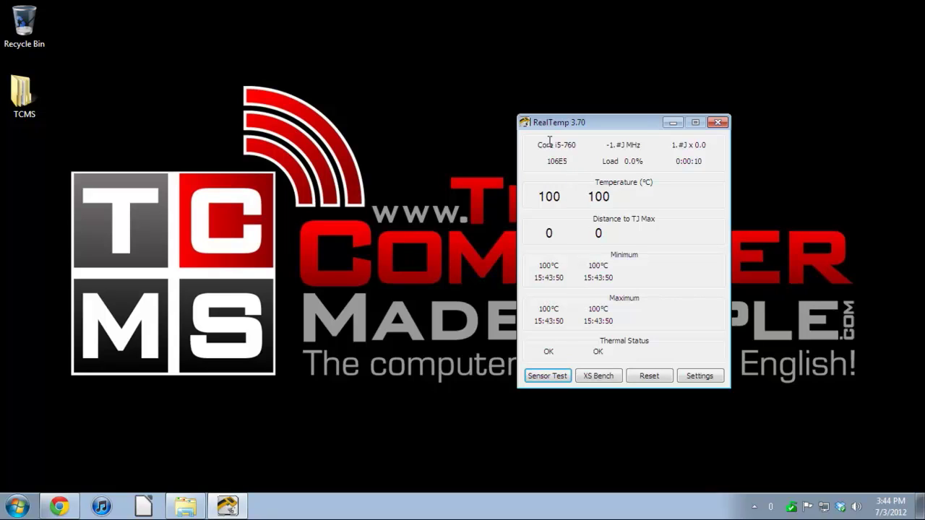
{"action": "left_click_drag", "start_coordinate": [538, 144], "coordinate": [557, 145]}
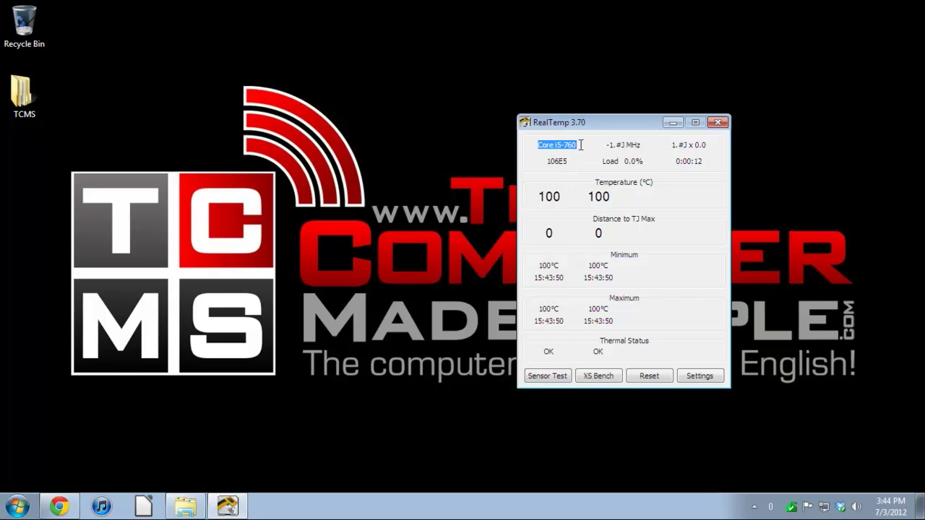
{"action": "left_click", "coordinate": [583, 144]}
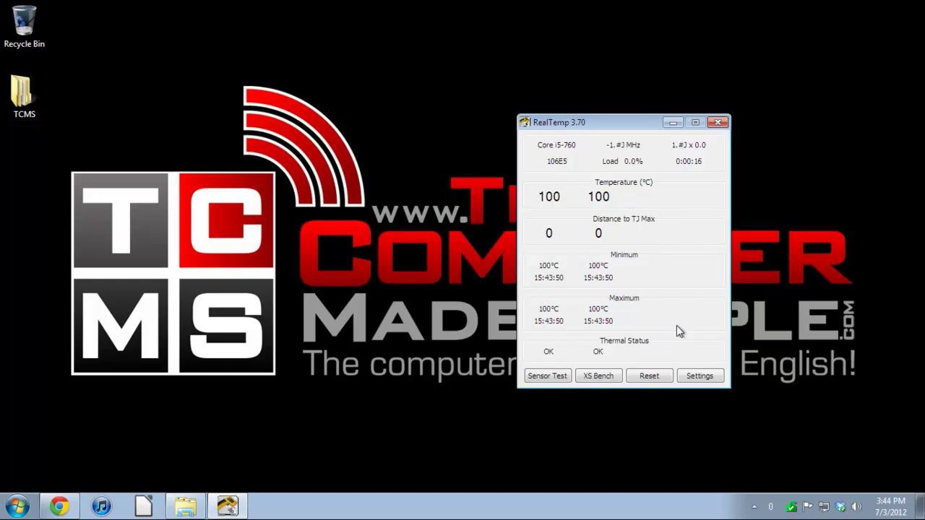
- Set RealTemp's notification area font style to Bold and save the settings
{"action": "left_click", "coordinate": [692, 377]}
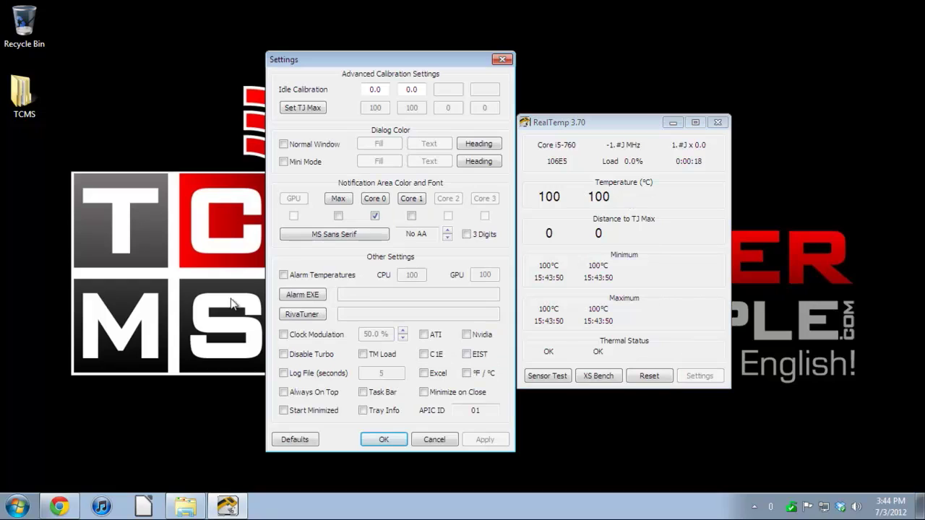
{"action": "left_click", "coordinate": [354, 236]}
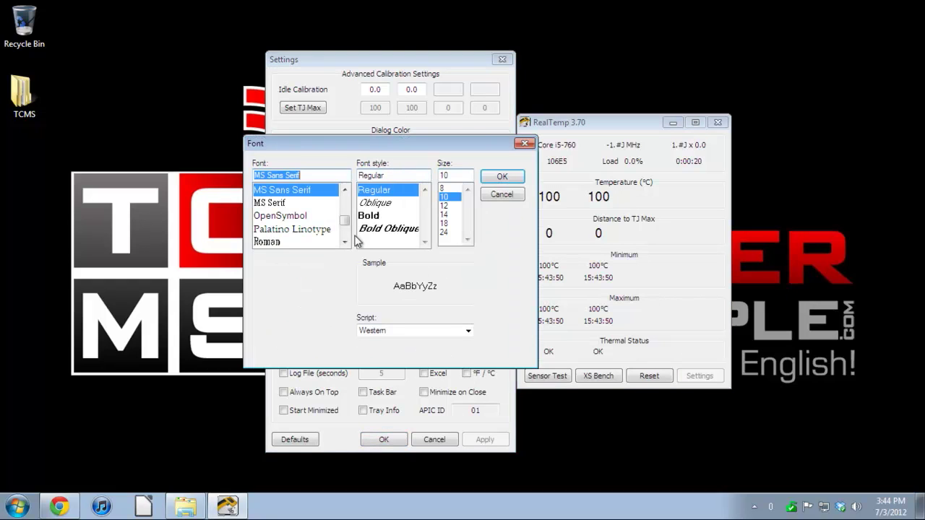
{"action": "left_click", "coordinate": [370, 217]}
{"action": "left_click", "coordinate": [496, 177]}
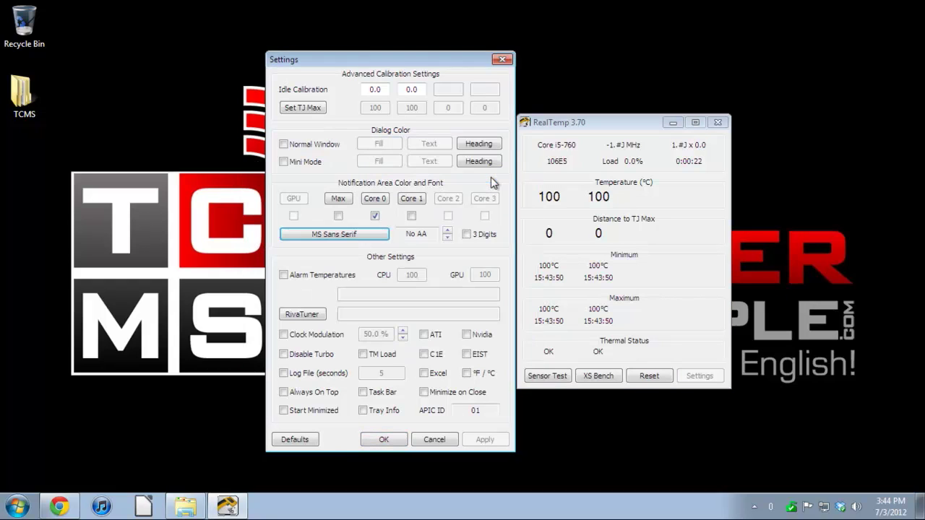
{"action": "left_click", "coordinate": [383, 439]}
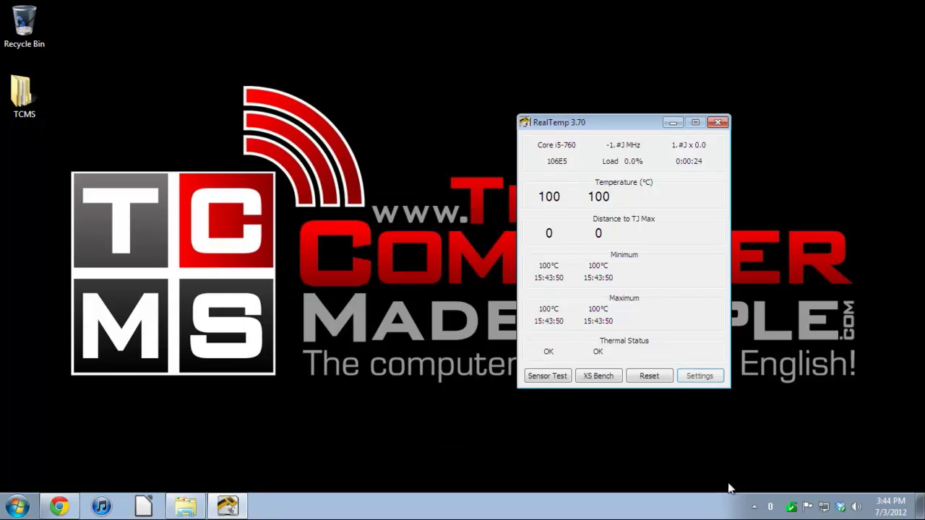
- Set the taskbar notification behavior of RealTemp to "Show icon and notifications" and accept the taskbar properties
{"action": "mouse_move", "coordinate": [777, 510]}
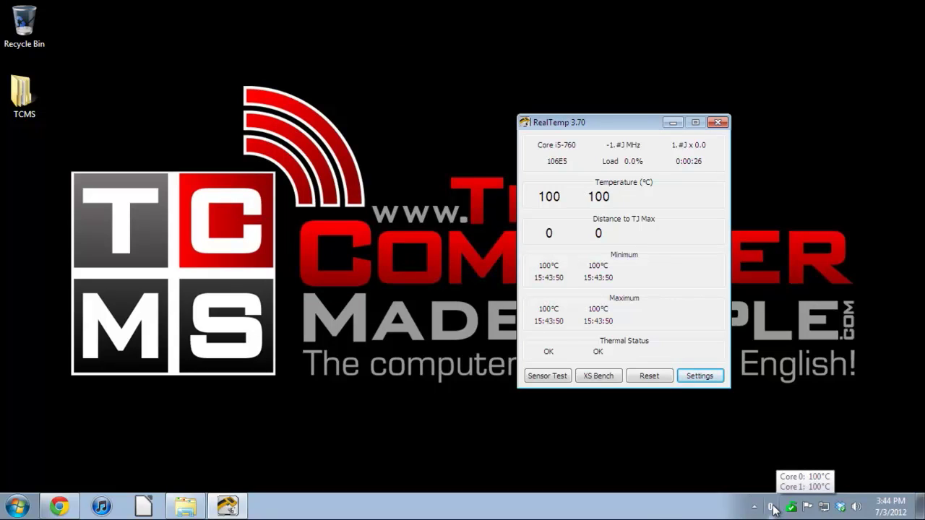
{"action": "right_click", "coordinate": [649, 513]}
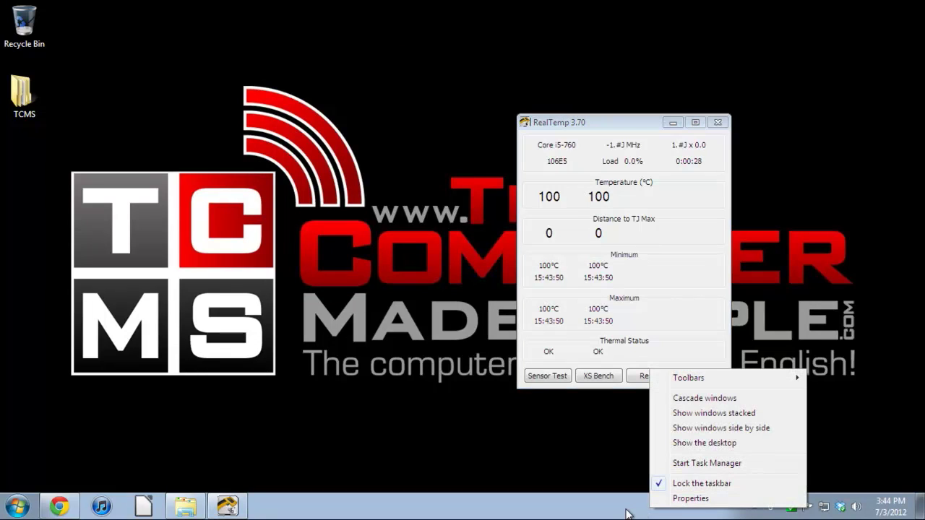
{"action": "left_click", "coordinate": [705, 501]}
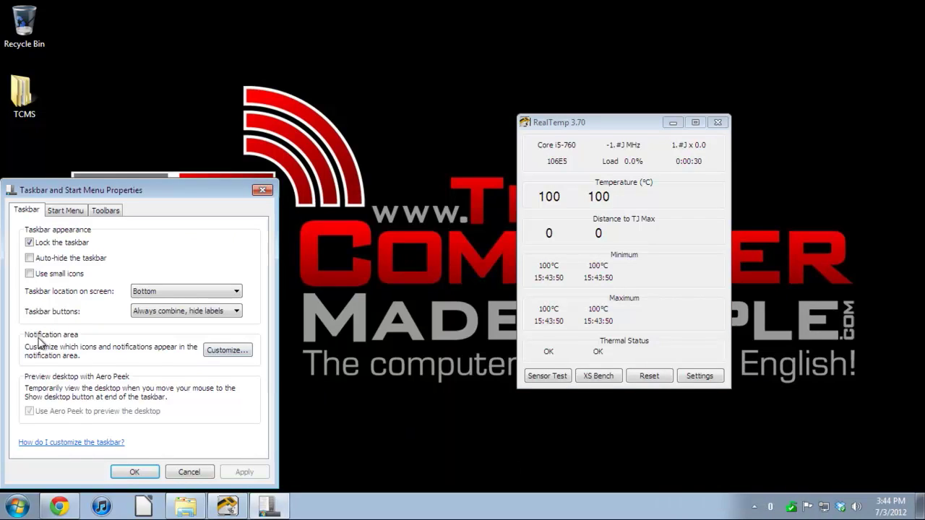
{"action": "left_click", "coordinate": [219, 351]}
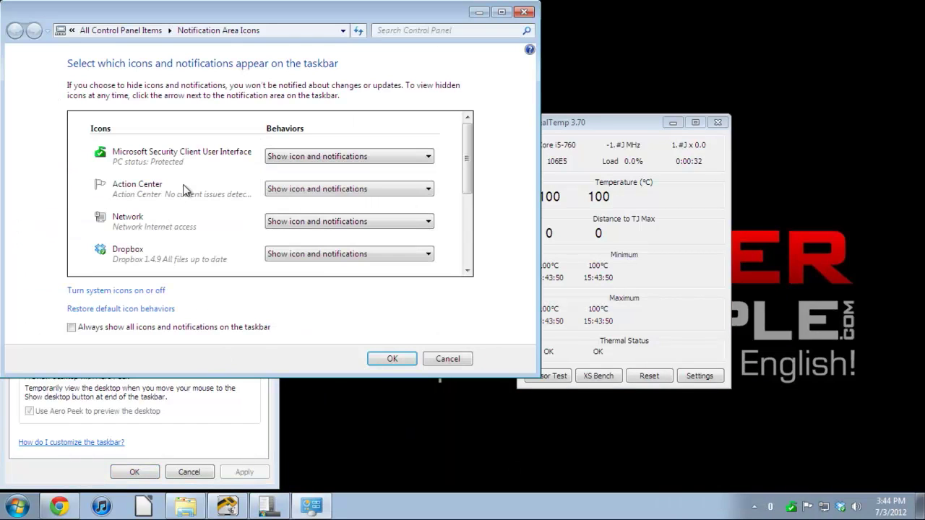
{"action": "left_click_drag", "start_coordinate": [468, 141], "coordinate": [463, 220]}
{"action": "left_click", "coordinate": [321, 195]}
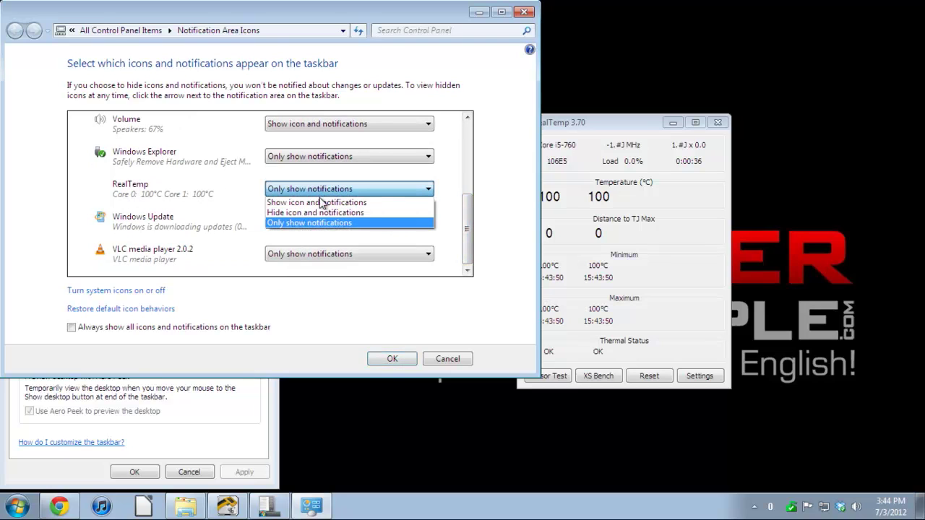
{"action": "left_click", "coordinate": [322, 201]}
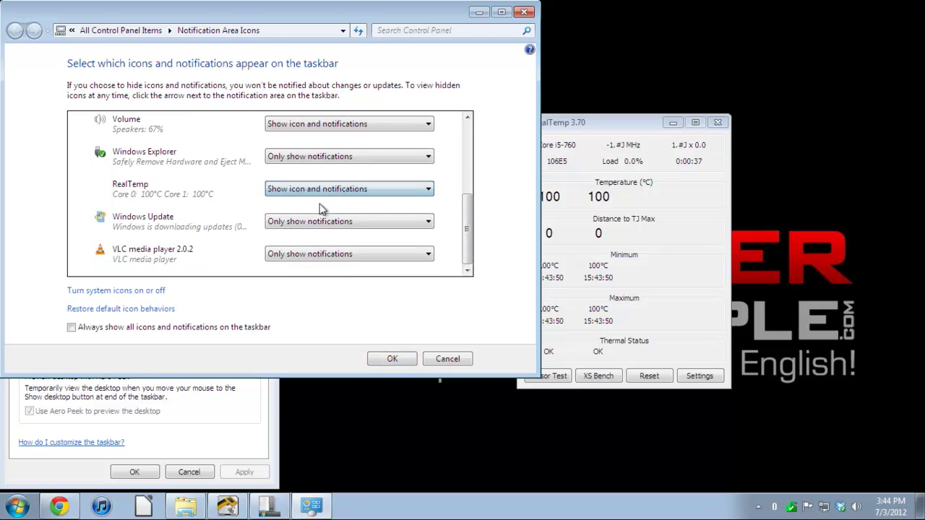
{"action": "left_click", "coordinate": [392, 359]}
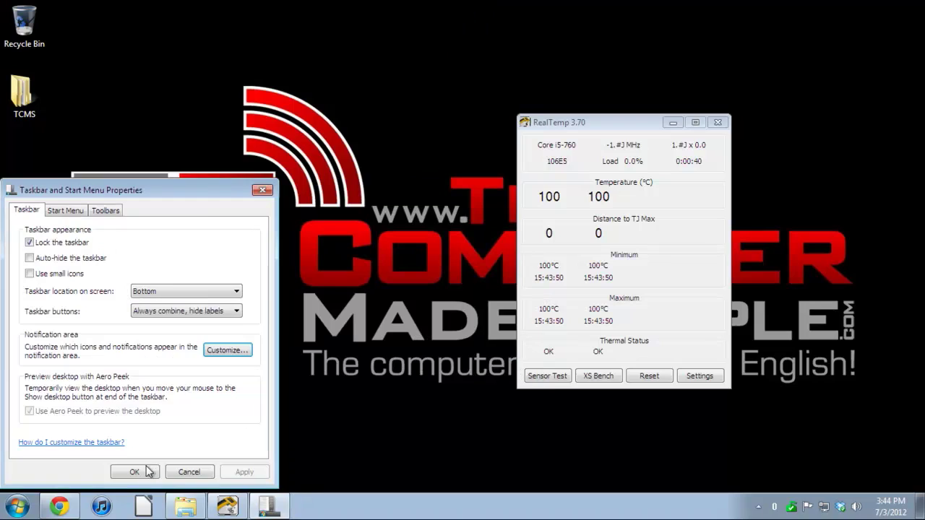
{"action": "left_click", "coordinate": [130, 471]}
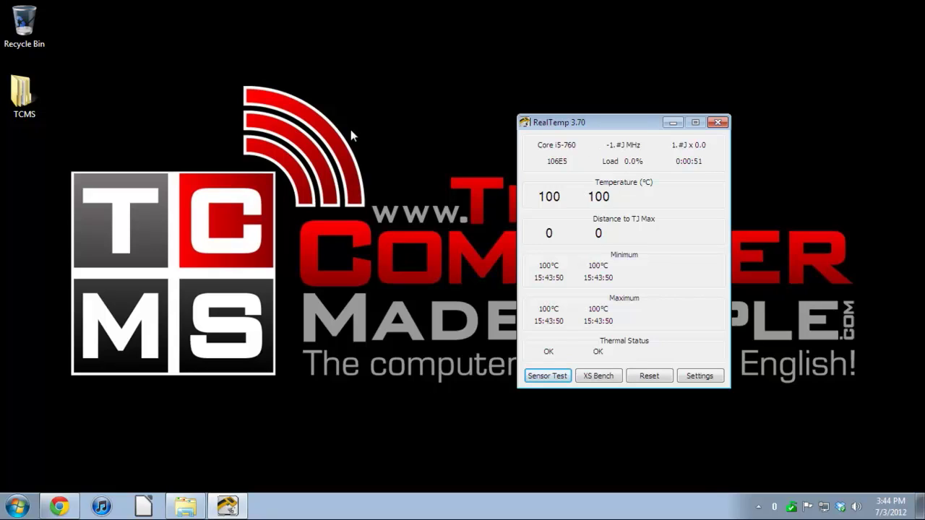
- Check CPU usage in Task Manager's performance view beside RealTemp's maximum temperatures, and close Task Manager
{"action": "left_click", "coordinate": [327, 104]}
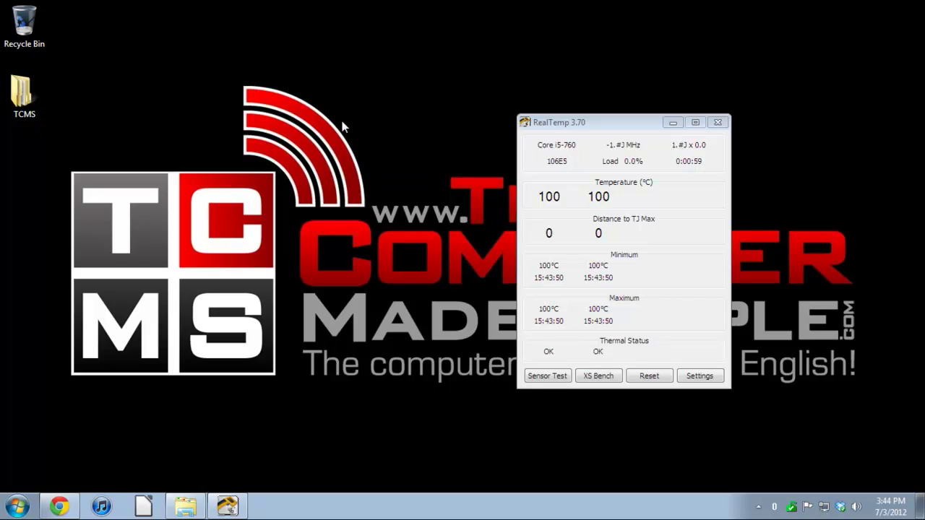
{"action": "key", "text": "ctrl+alt+Delete"}
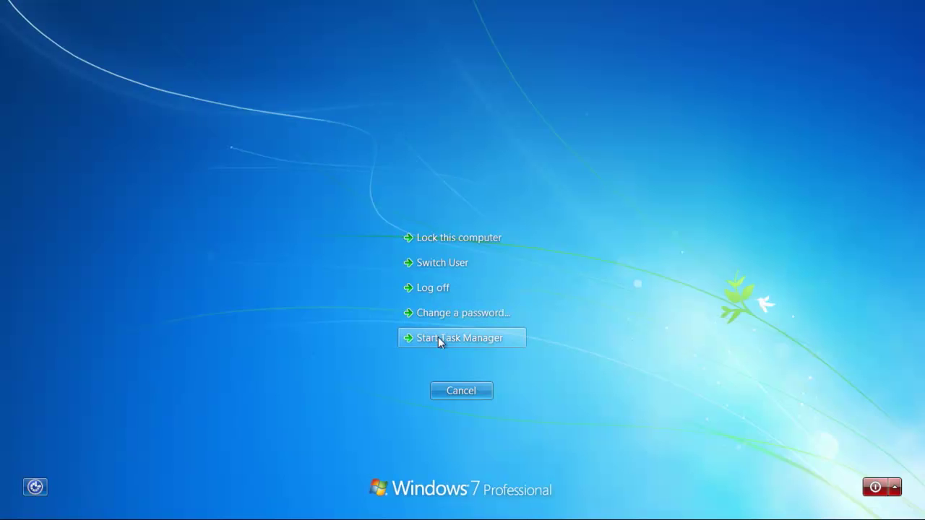
{"action": "left_click", "coordinate": [439, 338]}
{"action": "left_click", "coordinate": [164, 51]}
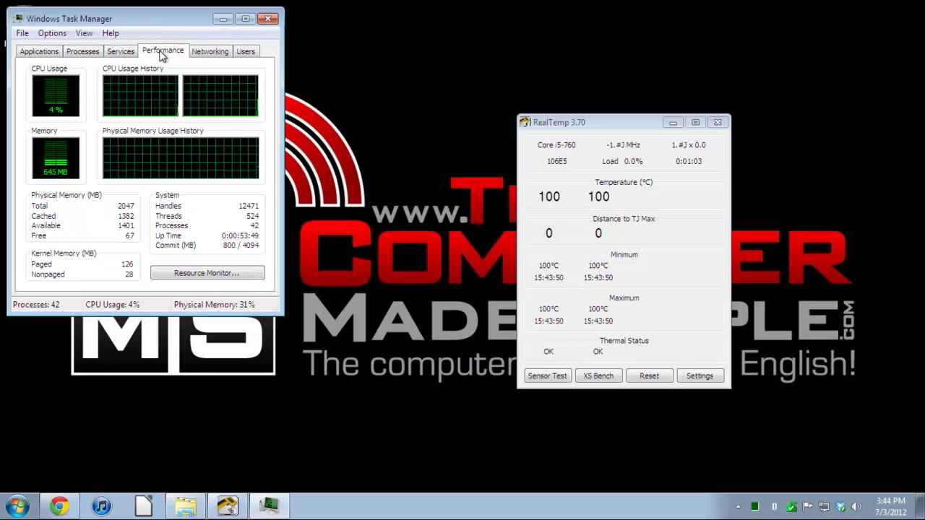
{"action": "left_click_drag", "start_coordinate": [147, 8], "coordinate": [335, 63]}
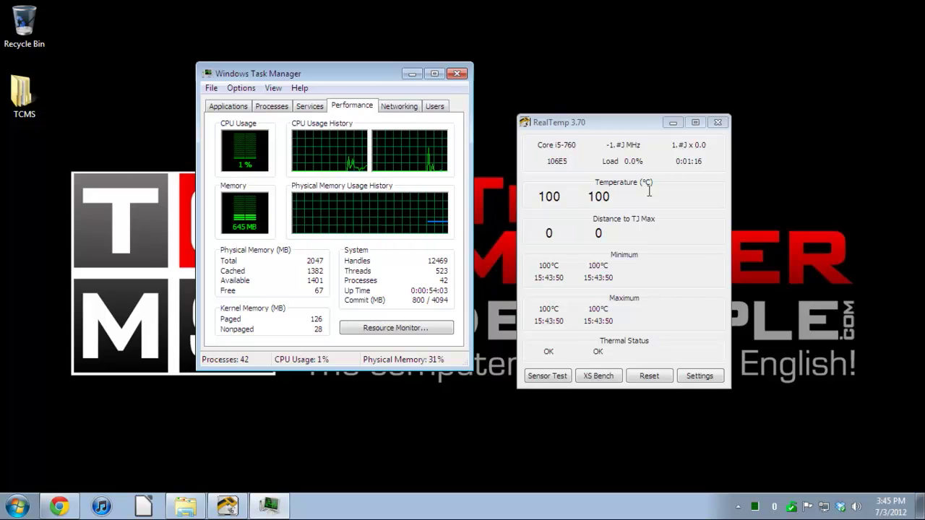
{"action": "left_click_drag", "start_coordinate": [615, 309], "coordinate": [537, 309]}
{"action": "left_click", "coordinate": [538, 309]}
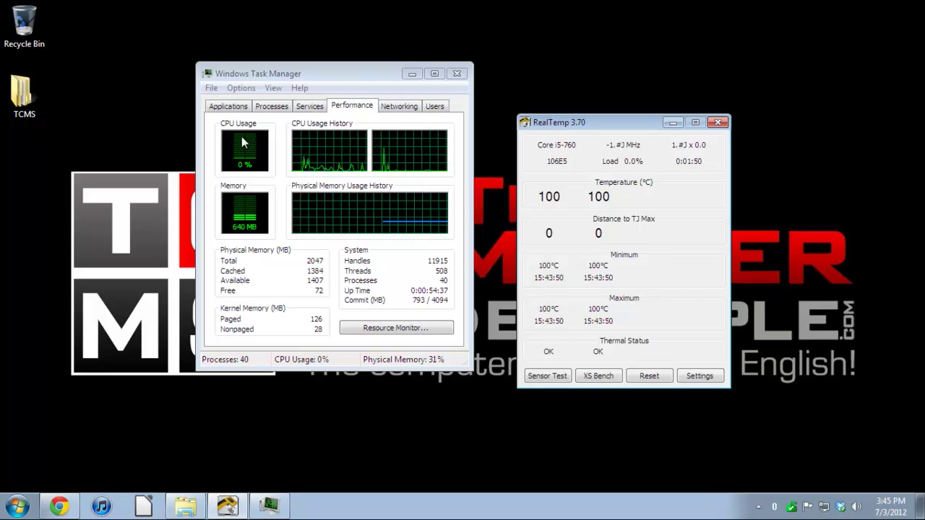
{"action": "left_click", "coordinate": [460, 75]}
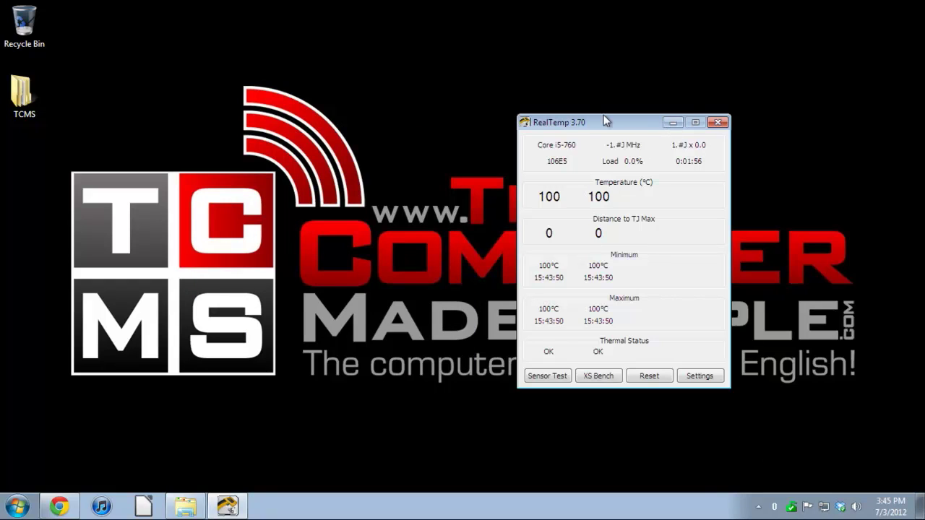
- Minimize RealTemp and create a desktop shortcut to the RealTemp application from the RealTemp_370 folder
{"action": "left_click", "coordinate": [676, 122]}
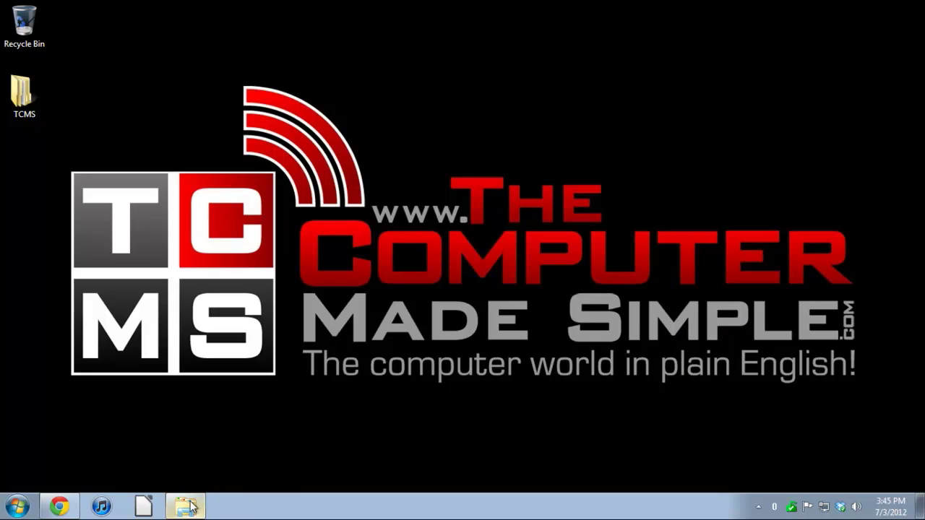
{"action": "left_click", "coordinate": [186, 506]}
{"action": "right_click", "coordinate": [344, 219]}
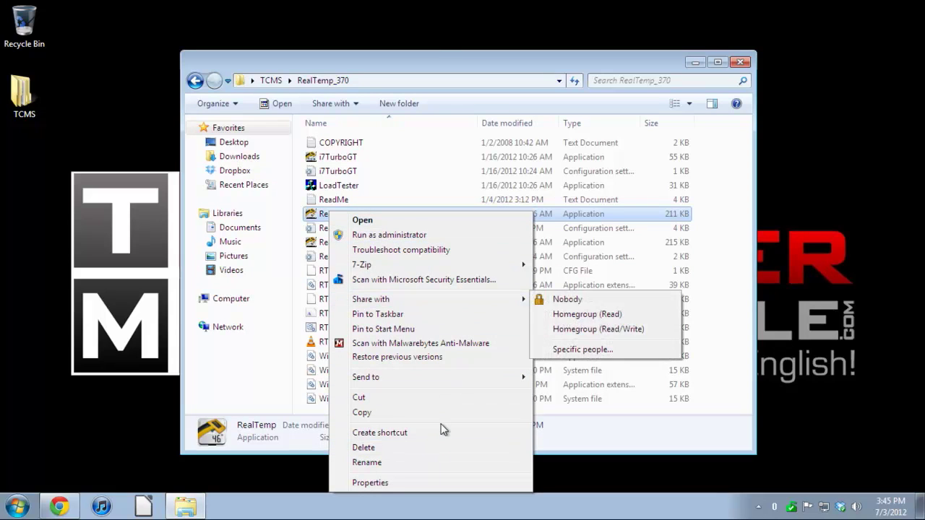
{"action": "mouse_move", "coordinate": [438, 377]}
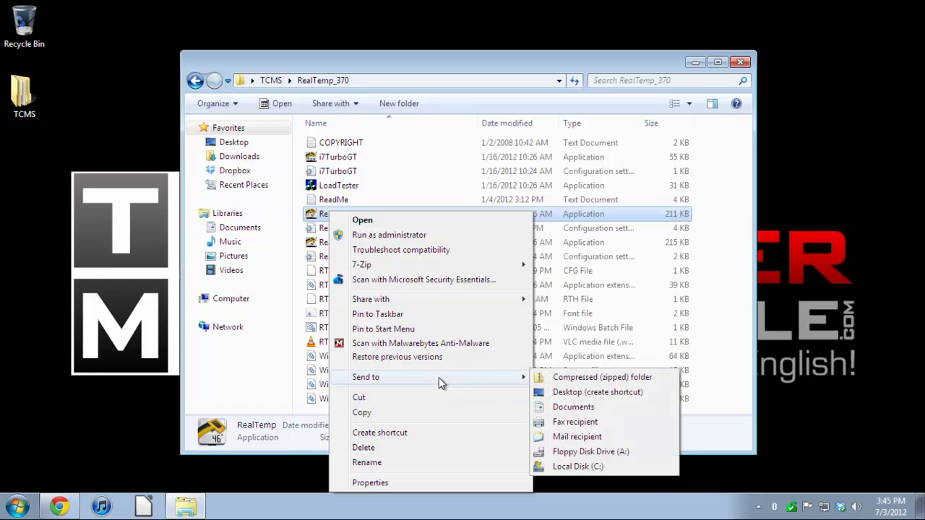
{"action": "left_click", "coordinate": [586, 392]}
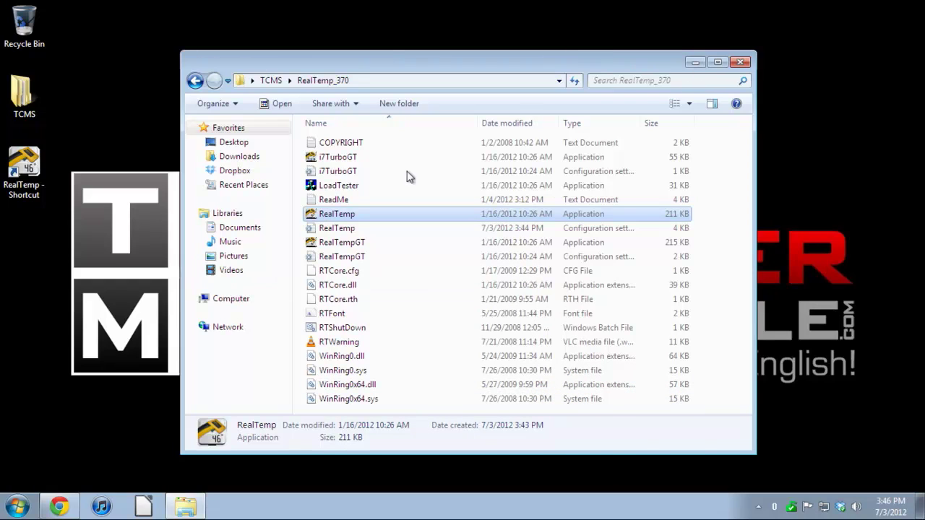
- Move the RealTemp desktop shortcut into the Startup folder of the Start menu
{"action": "key", "text": "super+d"}
{"action": "left_click_drag", "start_coordinate": [24, 170], "coordinate": [36, 427]}
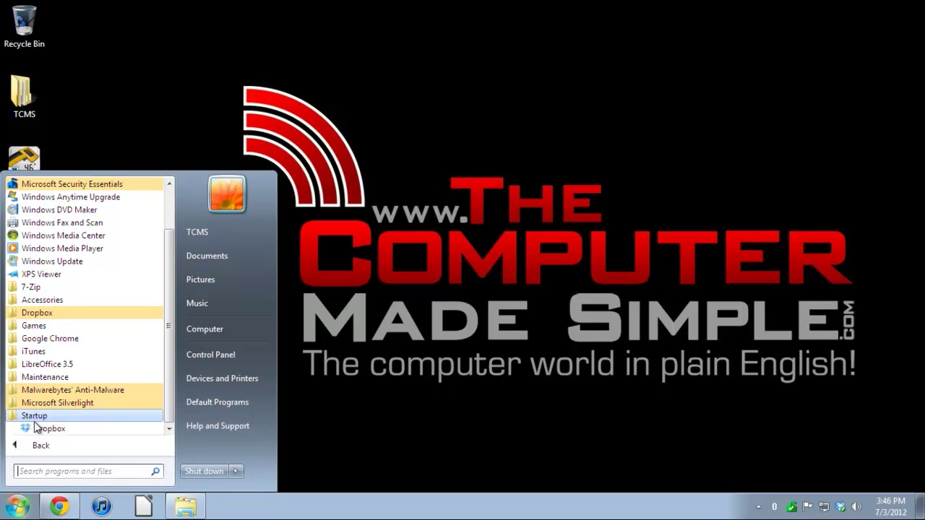
{"action": "scroll", "coordinate": [172, 334], "scroll_direction": "down", "scroll_amount": 1}
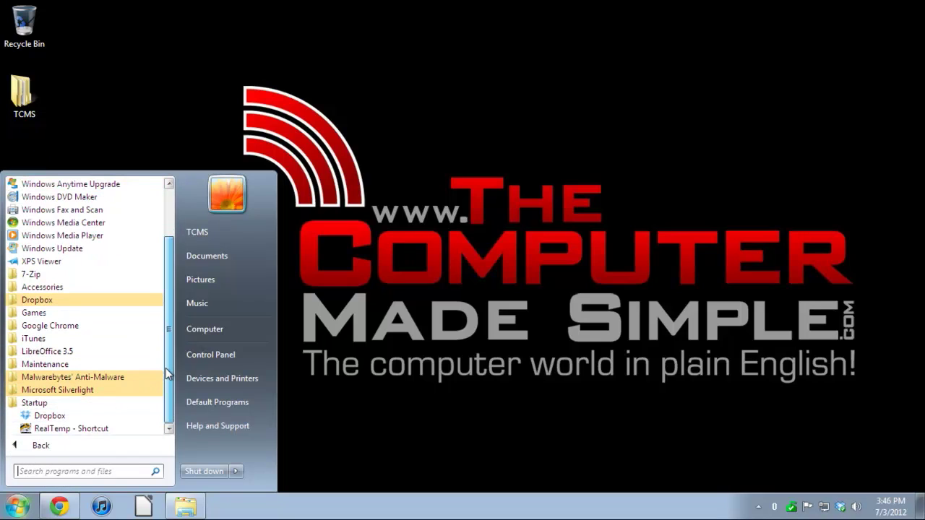
{"action": "left_click", "coordinate": [47, 429]}
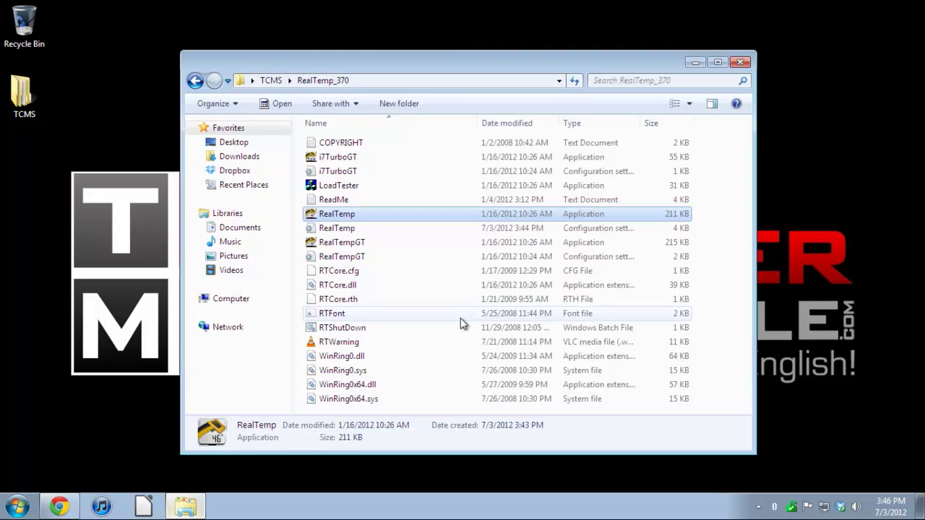
- Go back to the TCMS folder and extract the MSIAfterburnerSetup221 archive into a folder of the same name with 7-Zip
{"action": "left_click", "coordinate": [195, 81]}
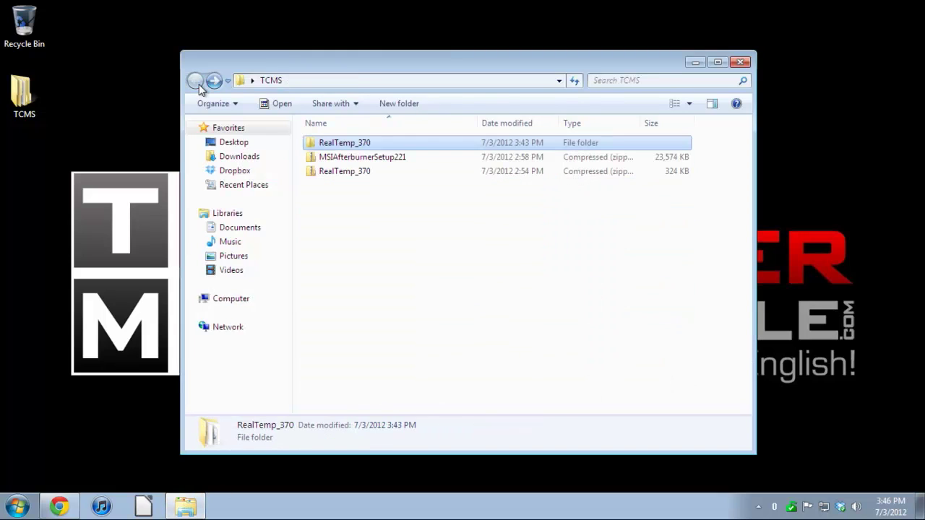
{"action": "right_click", "coordinate": [349, 157]}
{"action": "mouse_move", "coordinate": [444, 230]}
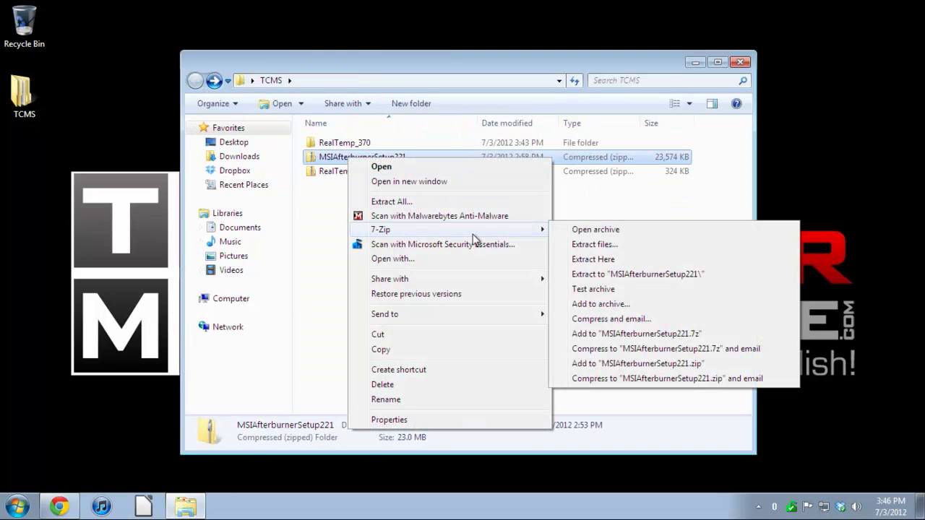
{"action": "left_click", "coordinate": [654, 272]}
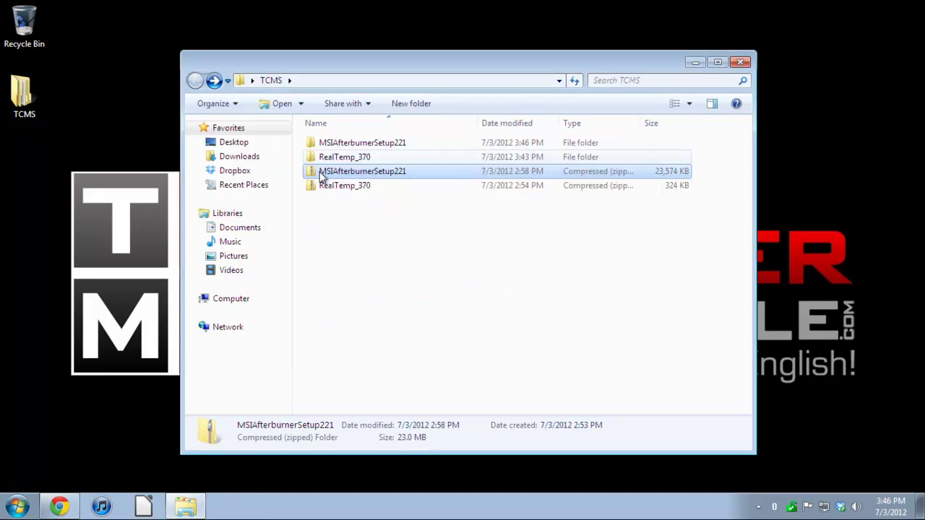
- Launch MSIAfterburnerSetup221 from the extracted folder, choose English, and proceed to the license agreement
{"action": "left_click", "coordinate": [369, 143]}
{"action": "double_click", "coordinate": [369, 141]}
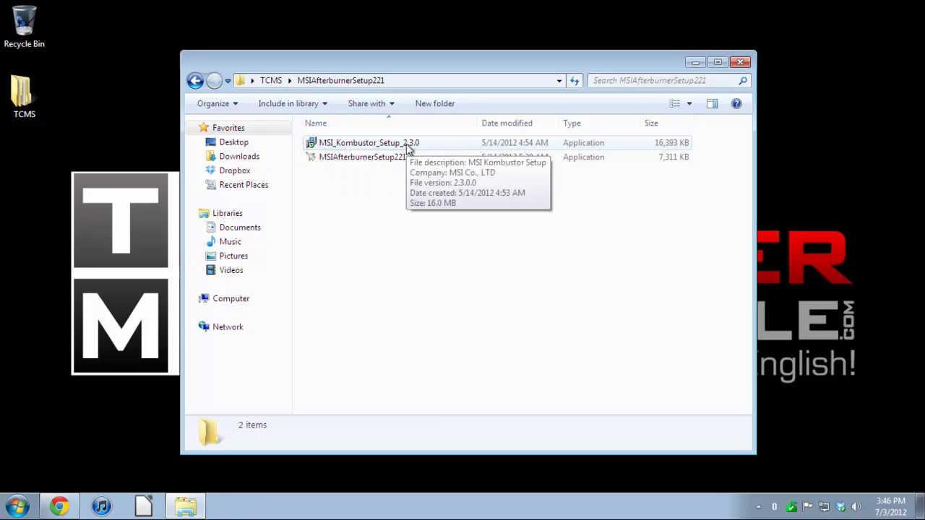
{"action": "double_click", "coordinate": [345, 158]}
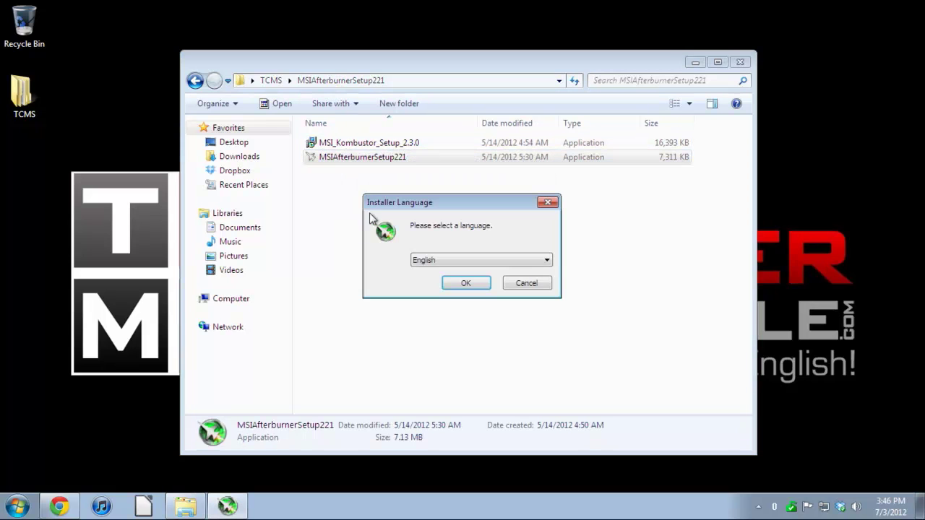
{"action": "left_click", "coordinate": [469, 283]}
{"action": "left_click", "coordinate": [542, 360]}
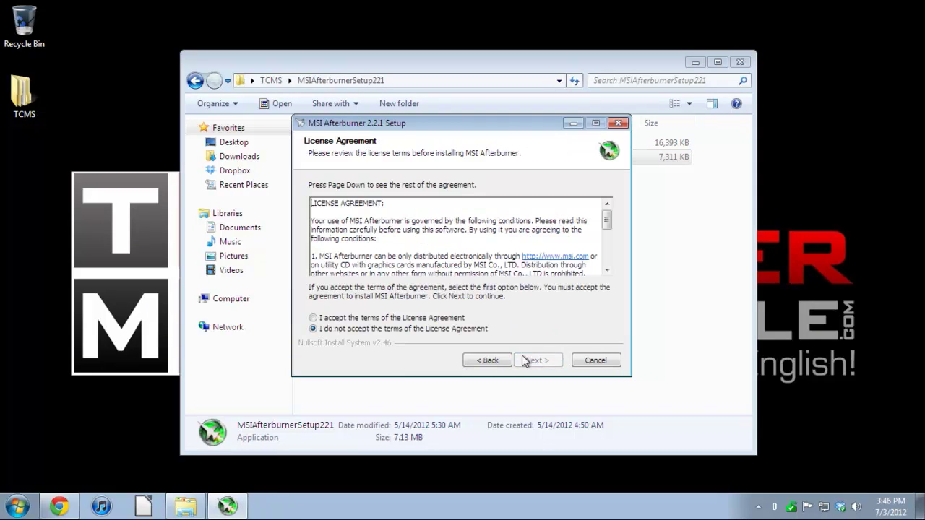
- Accept the license terms and install MSI Afterburner to C:\Program Files\MSI Afterburner with the default MSI Afterburner Start menu folder
{"action": "left_click", "coordinate": [349, 322]}
{"action": "left_click", "coordinate": [535, 359]}
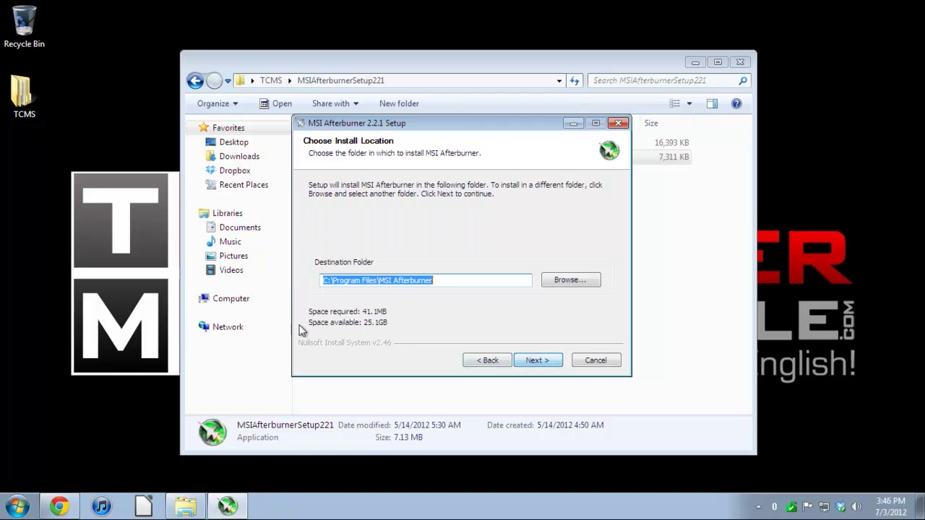
{"action": "left_click", "coordinate": [537, 359]}
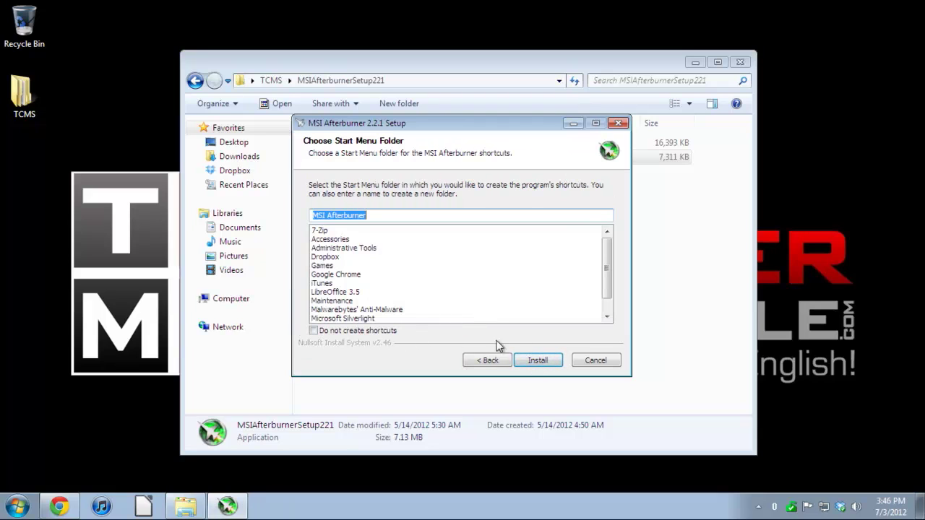
{"action": "left_click", "coordinate": [536, 361]}
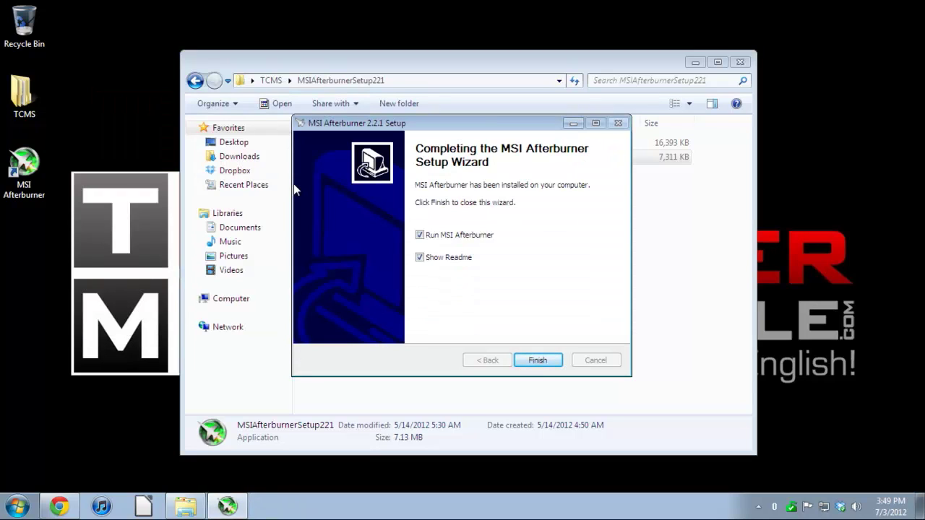
- Finish the setup with Show Readme turned off, dismiss the MSI Afterburner message, and close the folder window
{"action": "left_click", "coordinate": [429, 258]}
{"action": "left_click", "coordinate": [539, 360]}
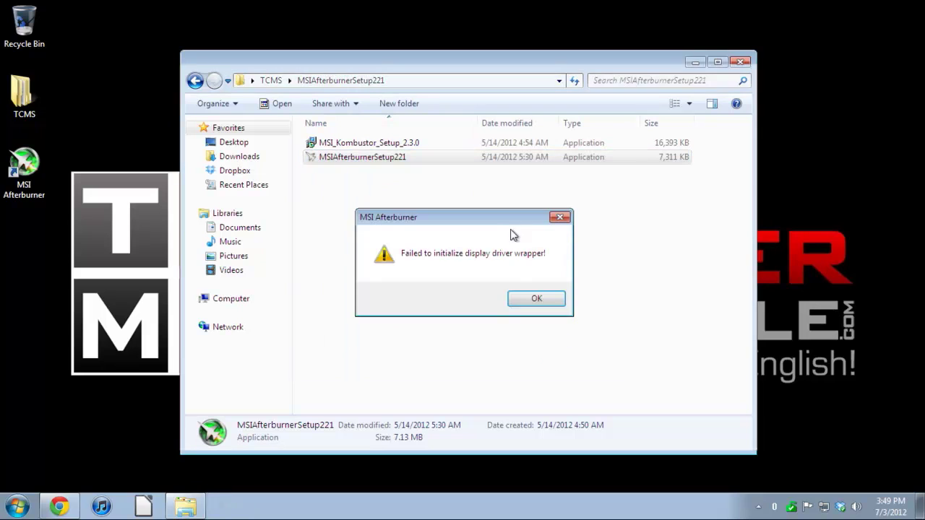
{"action": "left_click", "coordinate": [533, 302]}
{"action": "left_click", "coordinate": [452, 224]}
{"action": "left_click", "coordinate": [740, 62]}
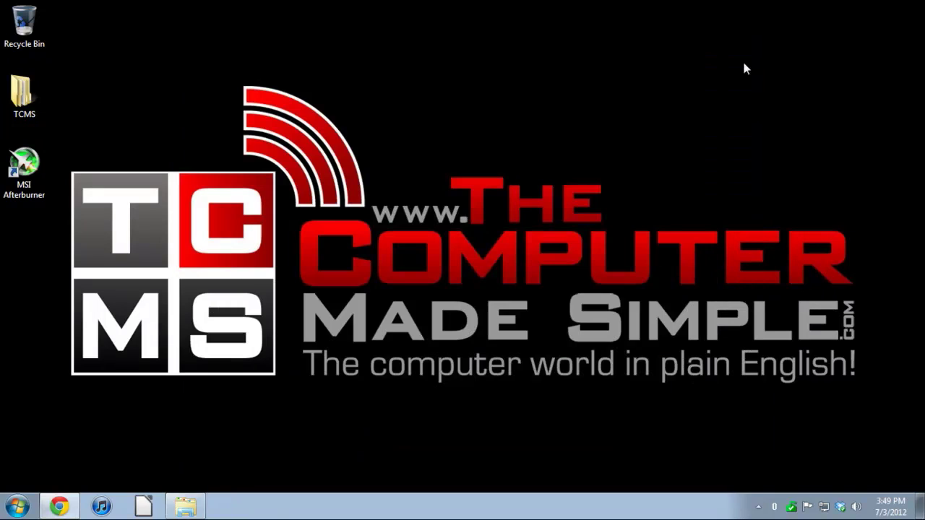
- Delete the MSI Afterburner desktop shortcut and empty the Recycle Bin
{"action": "left_click_drag", "start_coordinate": [549, 85], "coordinate": [370, 170]}
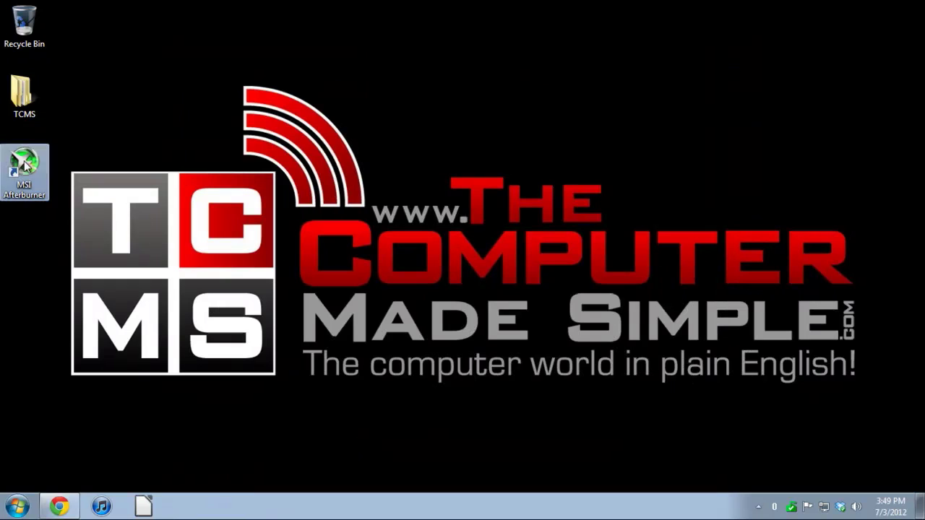
{"action": "left_click_drag", "start_coordinate": [24, 164], "coordinate": [24, 23]}
{"action": "left_click", "coordinate": [509, 323]}
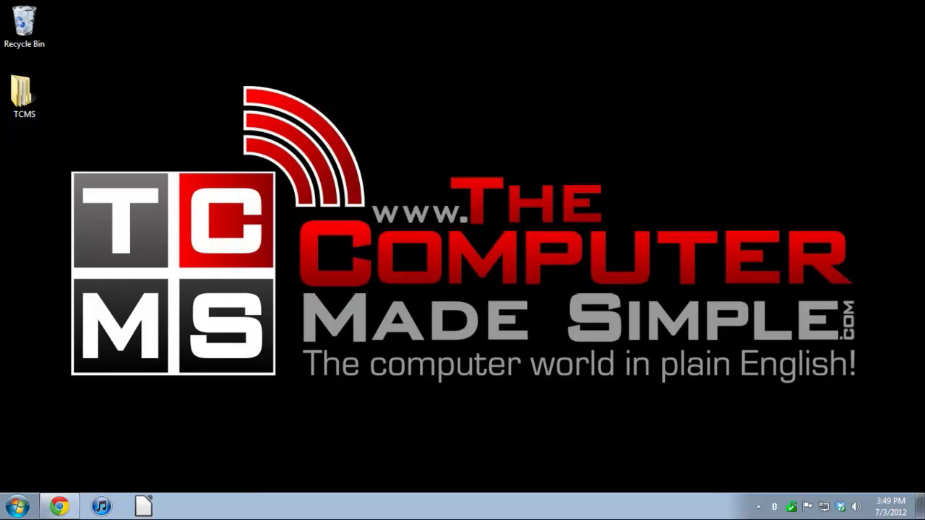
{"action": "right_click", "coordinate": [23, 20]}
{"action": "left_click", "coordinate": [51, 38]}
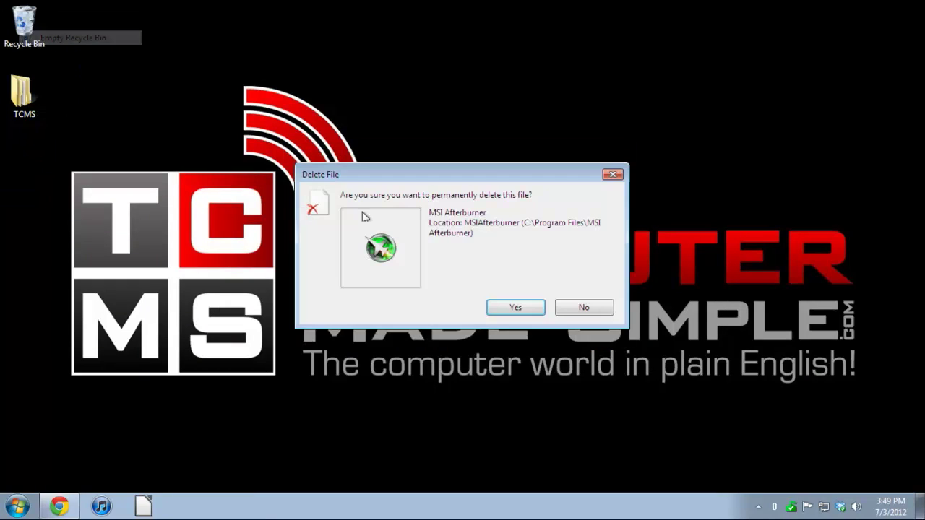
{"action": "left_click", "coordinate": [497, 306]}
- Look through the installed items in the MSI Afterburner folder of the Start menu's program list
{"action": "left_click", "coordinate": [18, 506]}
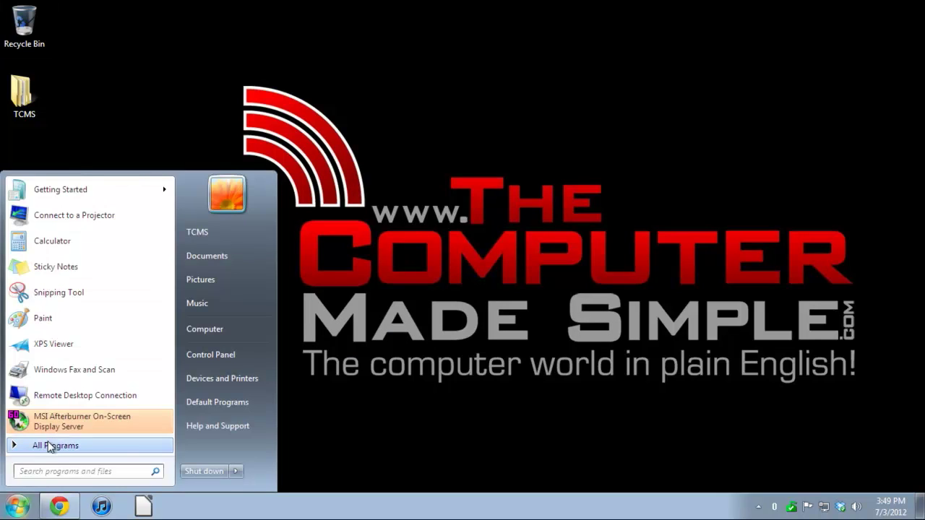
{"action": "left_click", "coordinate": [43, 445]}
{"action": "scroll", "coordinate": [111, 348], "scroll_direction": "down", "scroll_amount": 1}
{"action": "left_click", "coordinate": [69, 417]}
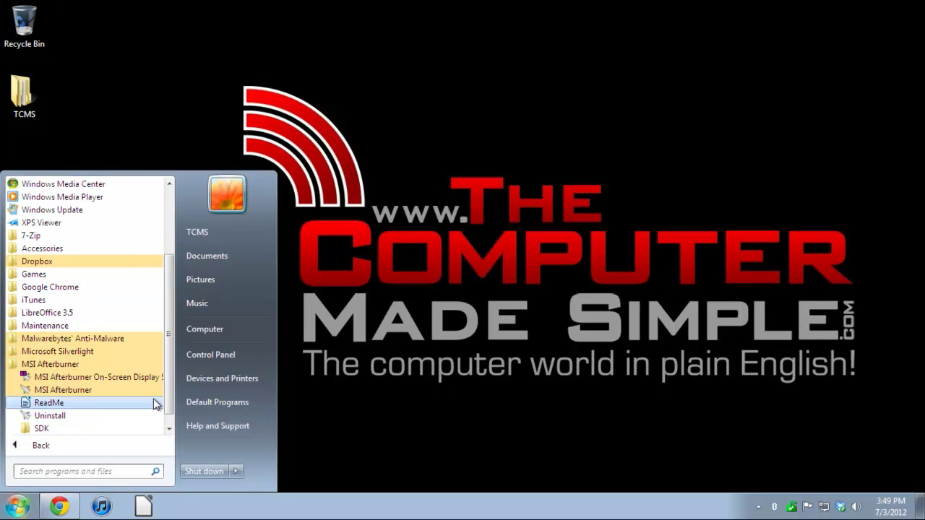
{"action": "left_click_drag", "start_coordinate": [499, 84], "coordinate": [413, 147]}
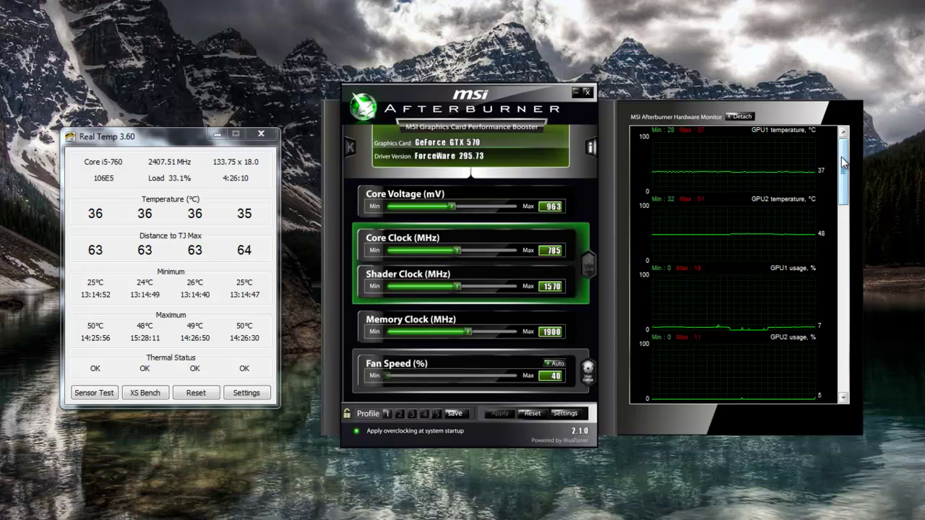
- Examine the GPU temperature, usage, fan speed and clock graphs in the MSI Afterburner Hardware Monitor
{"action": "mouse_move", "coordinate": [752, 205]}
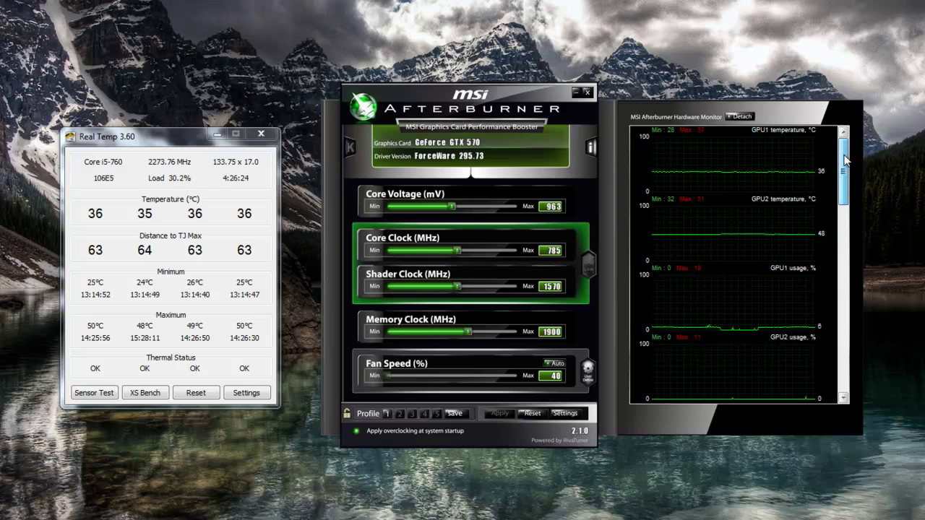
{"action": "mouse_move", "coordinate": [740, 143]}
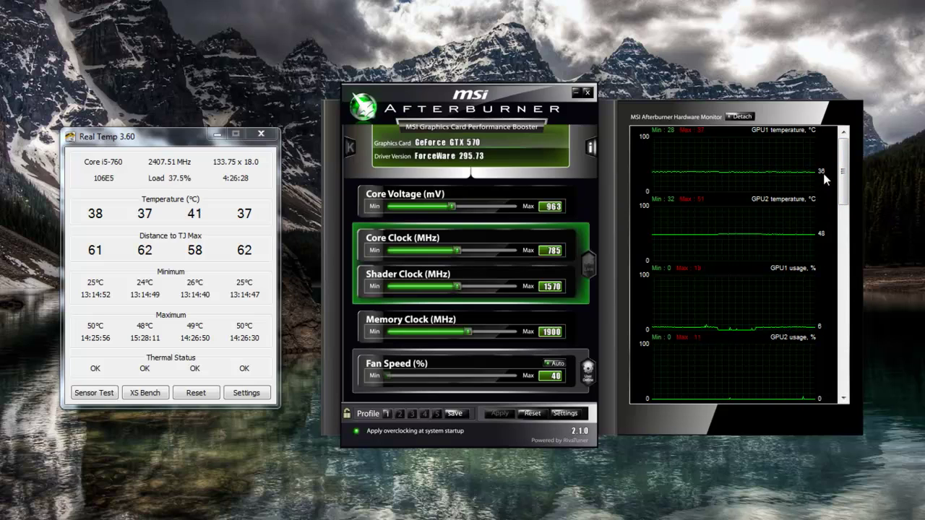
{"action": "mouse_move", "coordinate": [802, 235]}
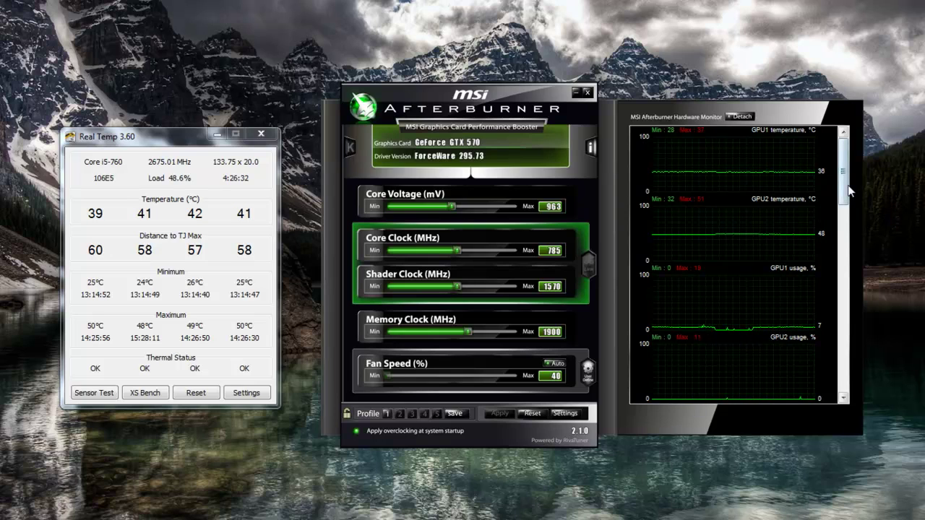
{"action": "scroll", "coordinate": [849, 191], "scroll_direction": "down", "scroll_amount": 3}
{"action": "mouse_move", "coordinate": [805, 194]}
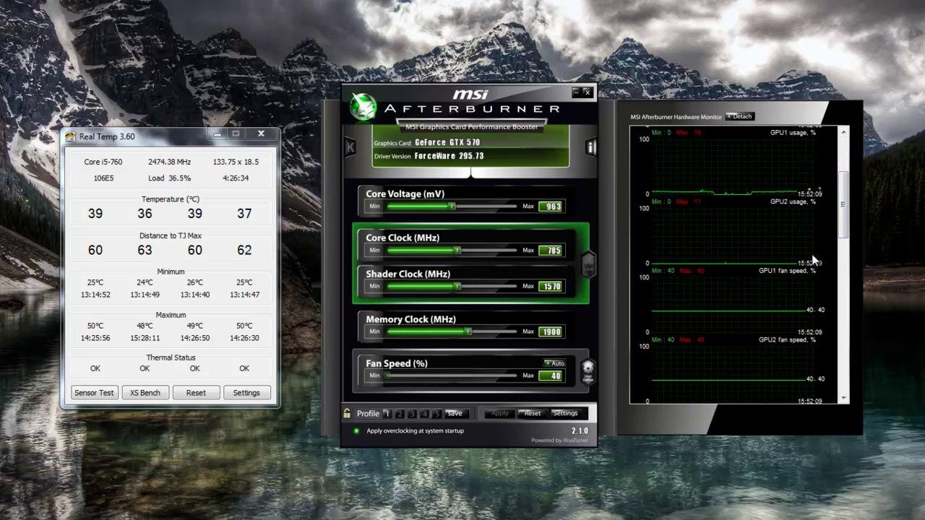
{"action": "scroll", "coordinate": [844, 230], "scroll_direction": "down", "scroll_amount": 2}
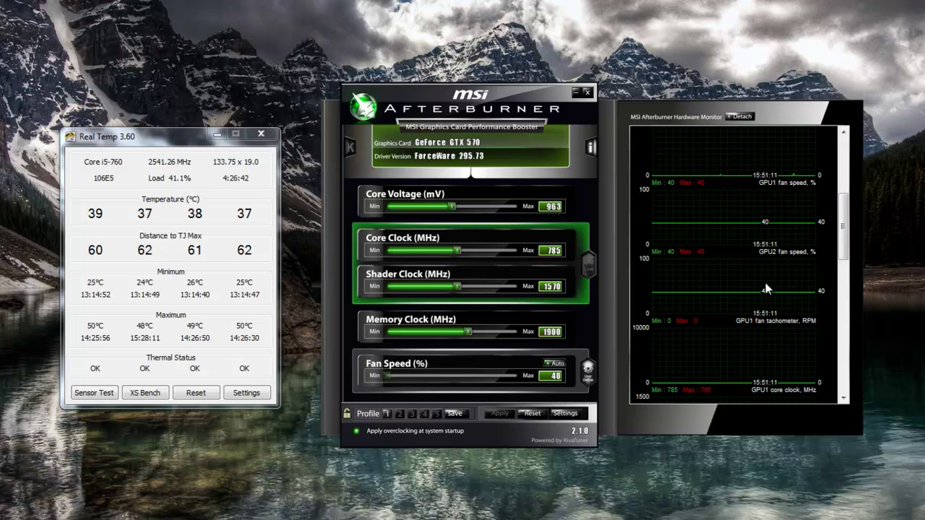
{"action": "left_click_drag", "start_coordinate": [842, 241], "coordinate": [843, 277]}
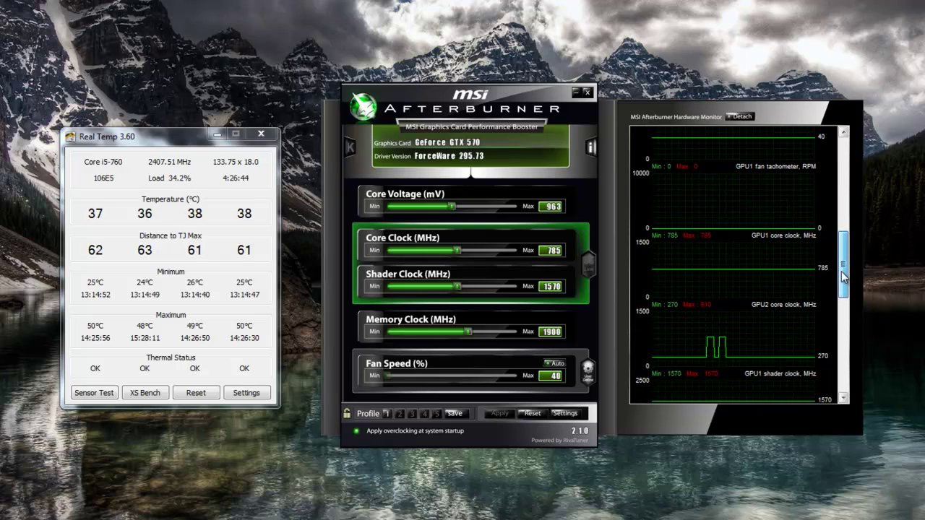
{"action": "scroll", "coordinate": [843, 272], "scroll_direction": "down", "scroll_amount": 1}
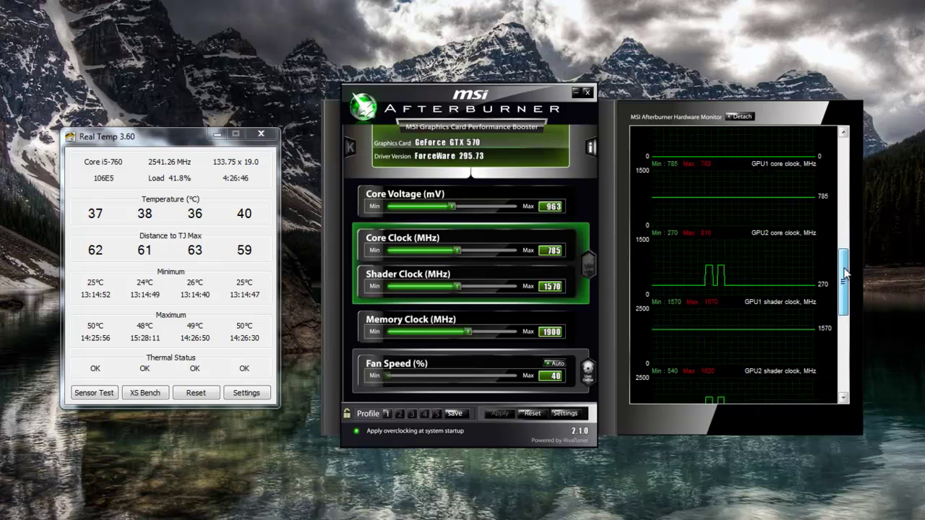
{"action": "left_click_drag", "start_coordinate": [845, 272], "coordinate": [843, 156]}
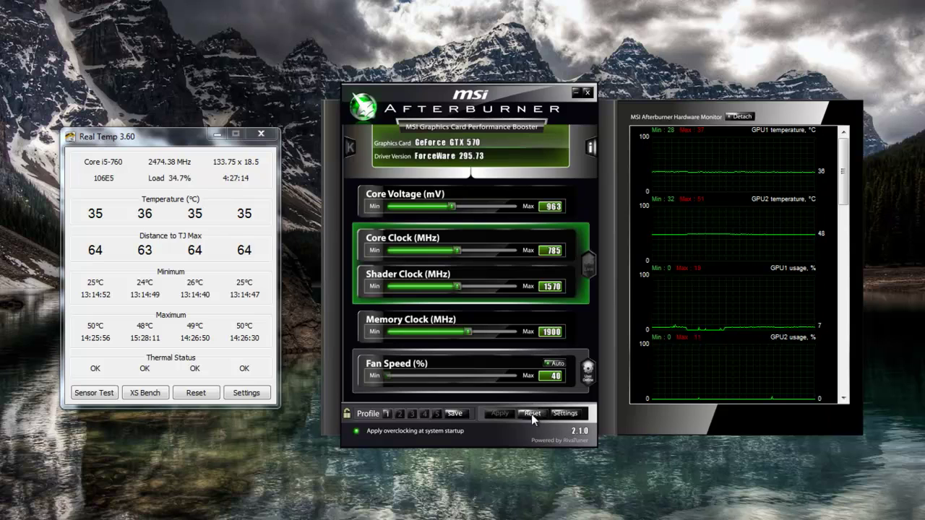
- Review MSI Afterburner's general properties, including the Start with Windows and Start minimized options, and close the properties
{"action": "left_click", "coordinate": [568, 412]}
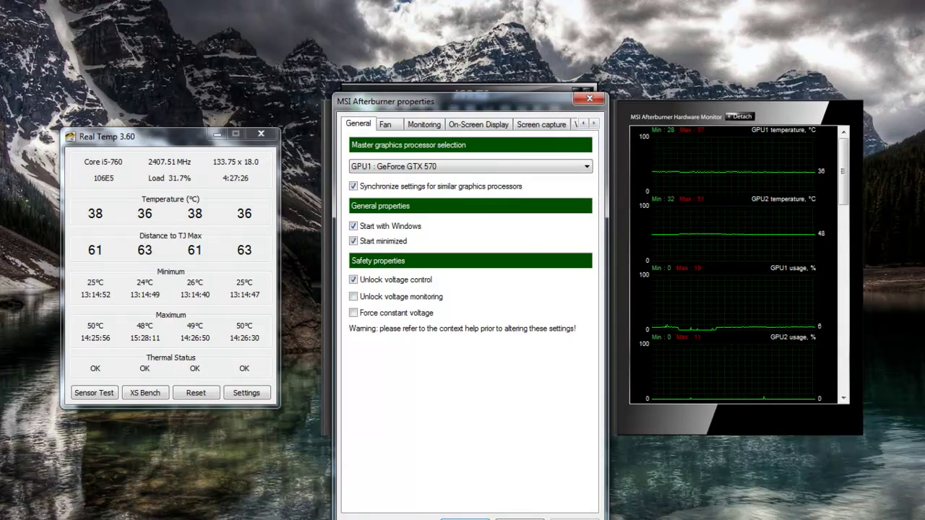
{"action": "left_click", "coordinate": [465, 518]}
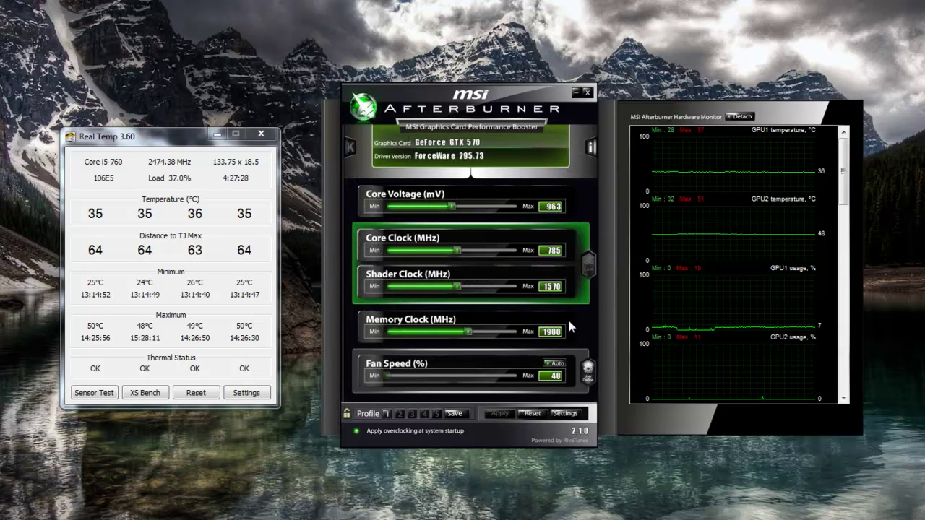